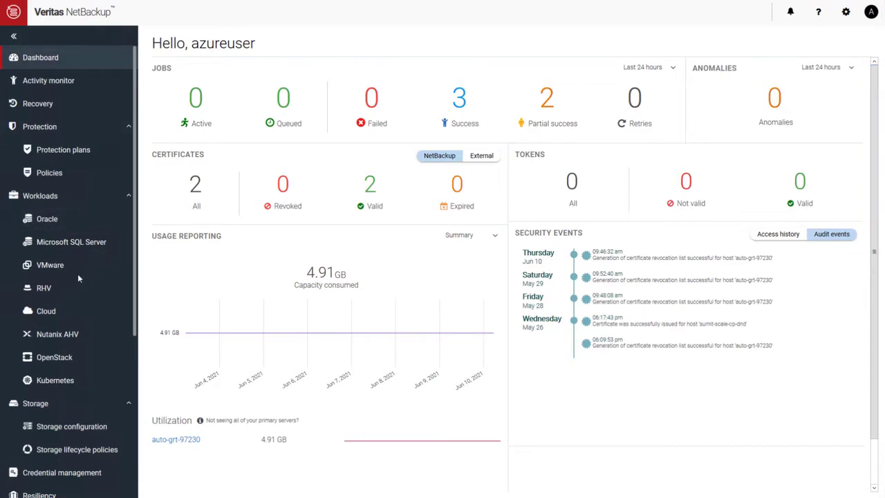
Step: Go from the Dashboard to the Cloud workloads page under Workloads
left_click(43, 315)
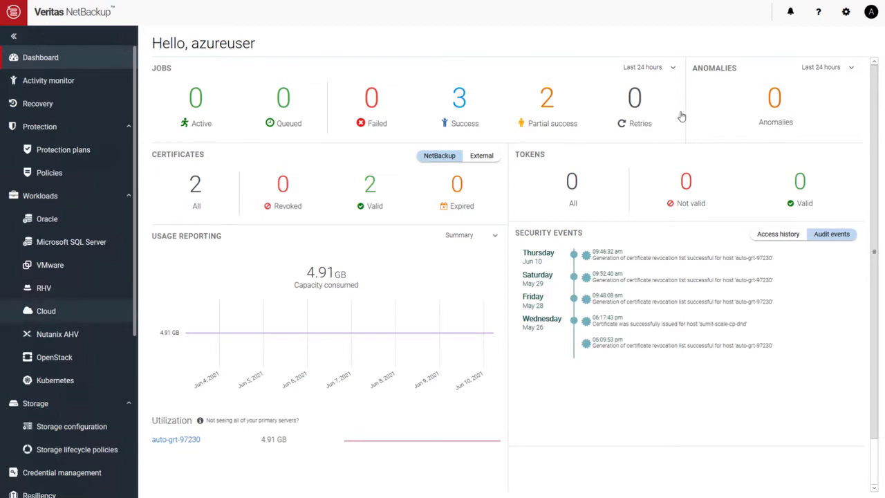
Step: Start a Microsoft Azure configuration named my-azure-subs and choose its CloudPoint server
left_click(477, 59)
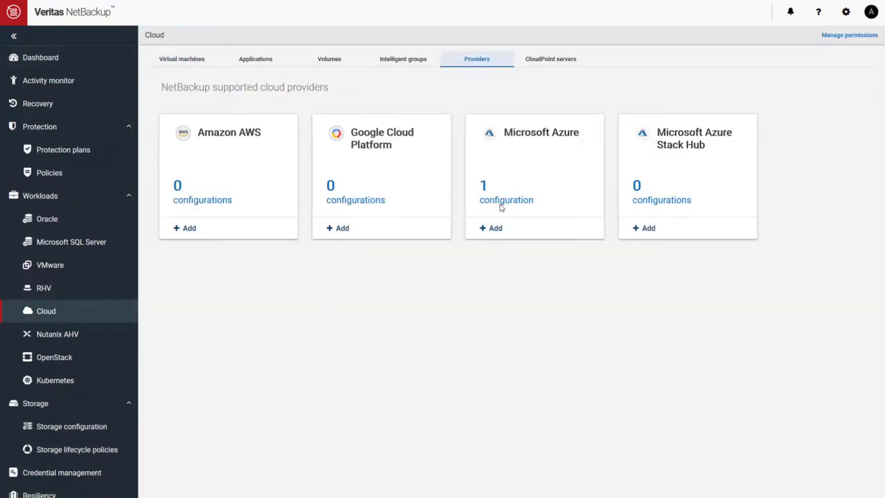
left_click(489, 229)
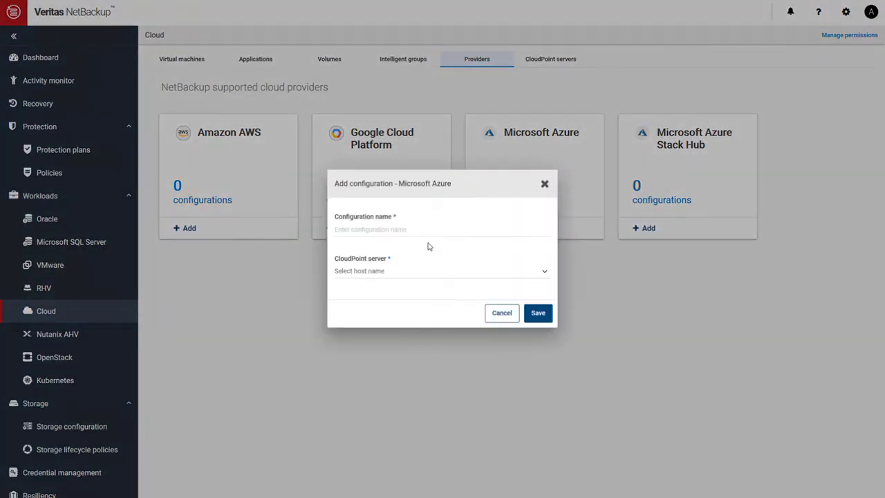
left_click(372, 229)
type("my-azure-subs")
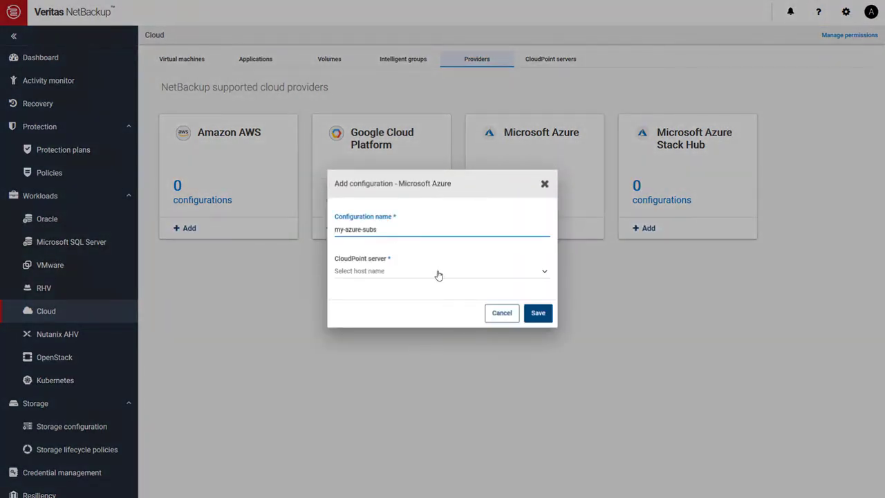
left_click(392, 277)
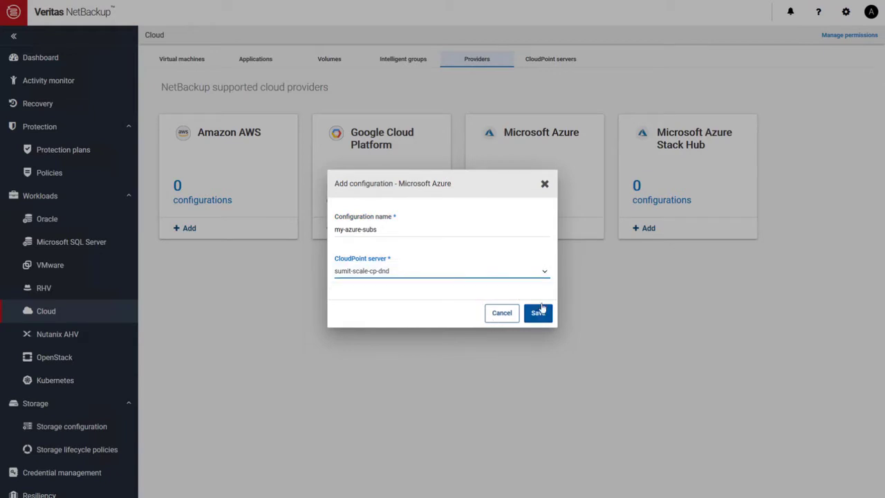
Step: Paste in the Azure tenant ID, client ID and secret key
left_click(355, 203)
key("ctrl+v")
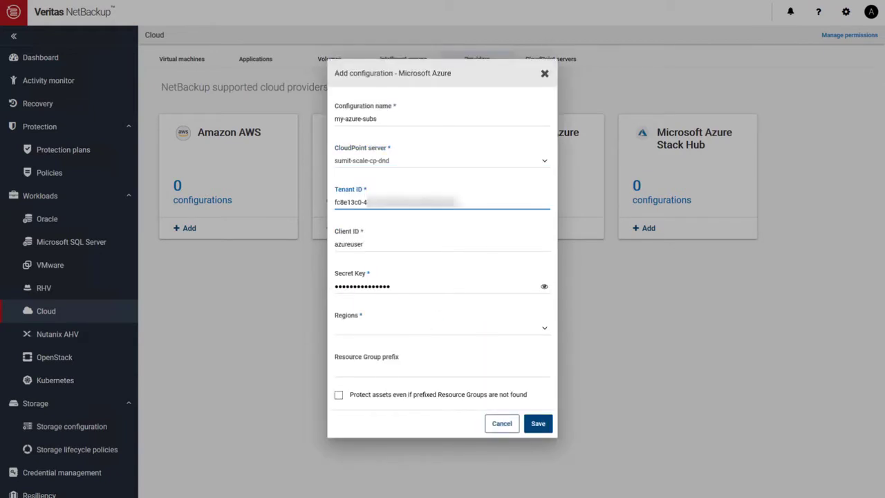
left_click(379, 245)
key("ctrl+a")
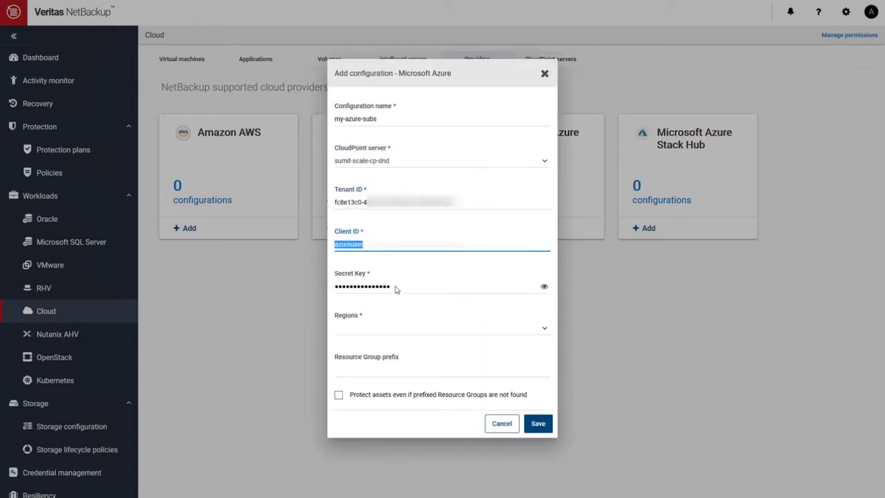
key("ctrl+v")
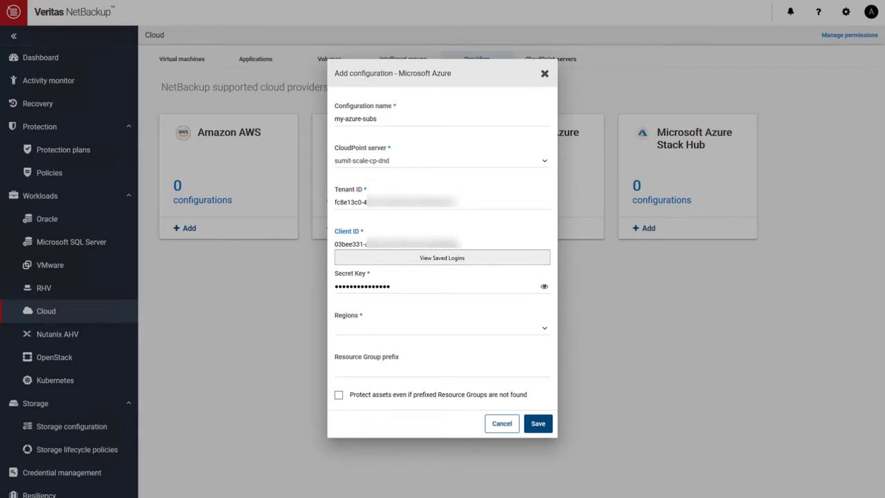
left_click(392, 288)
key("ctrl+a")
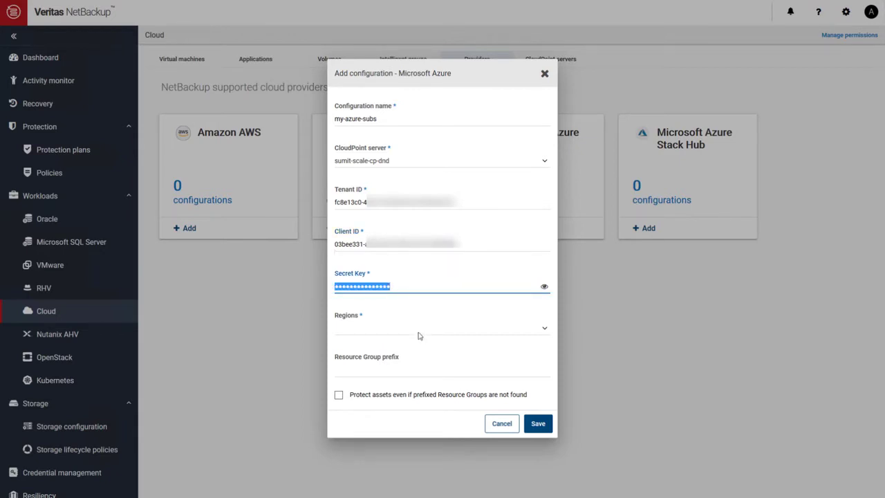
key("ctrl+v")
Step: Select the East US 2 region and save the configuration
left_click(437, 334)
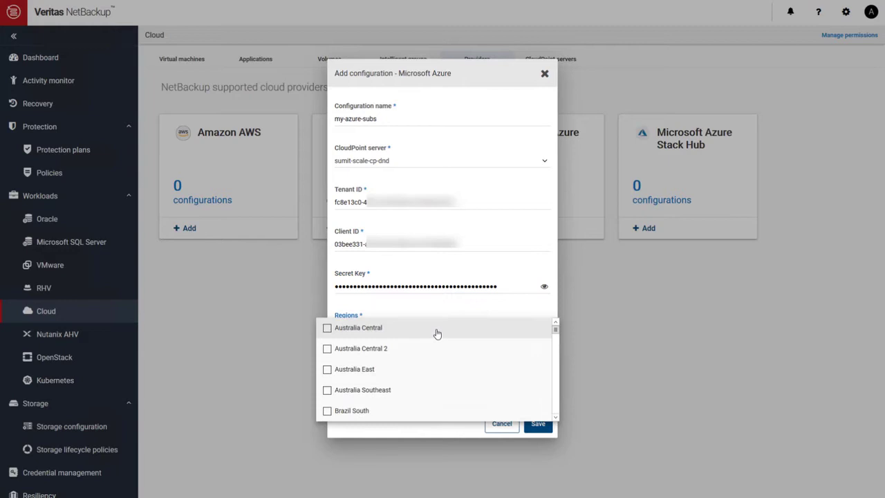
scroll(437, 334, "down", 3)
left_click(353, 370)
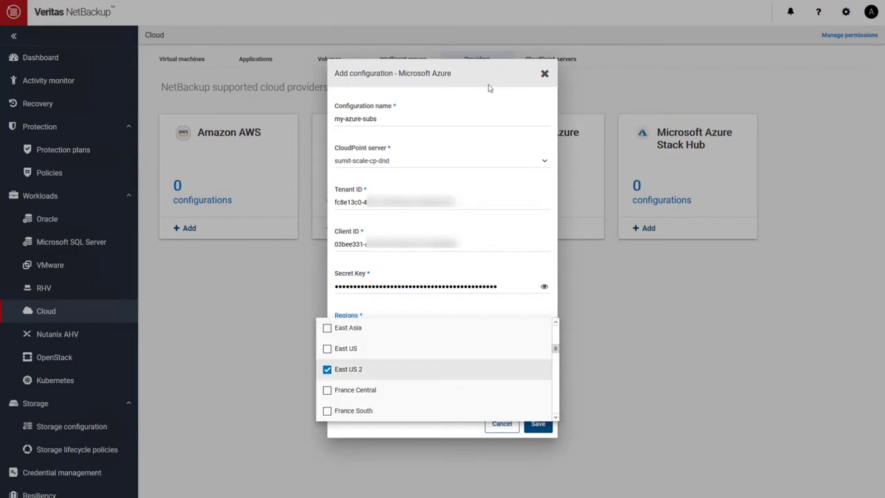
left_click(526, 311)
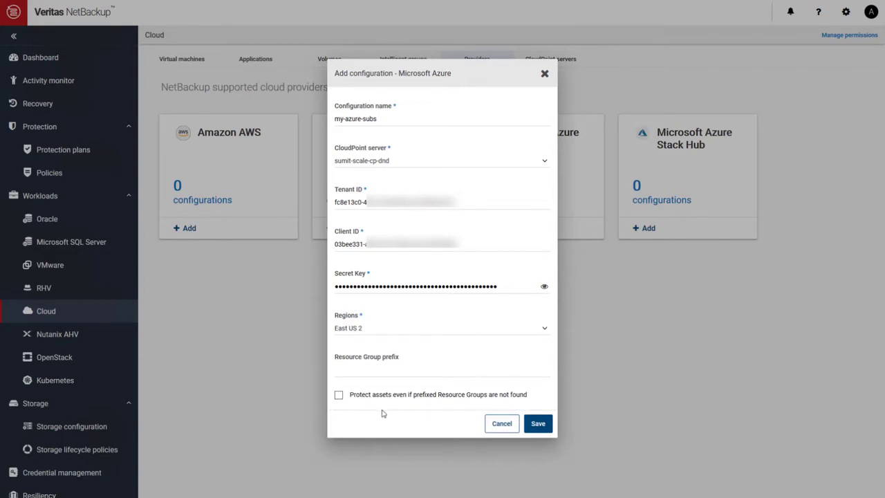
left_click(538, 423)
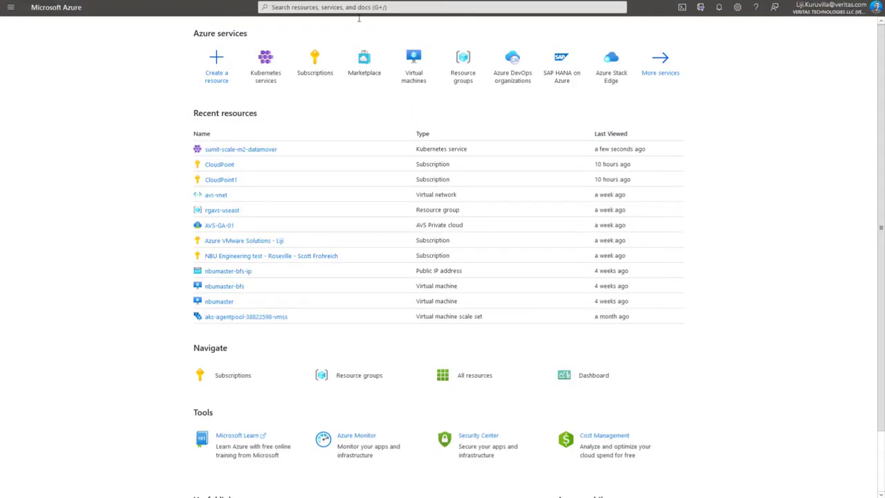
Step: Open the datamover cluster's agentpool Scale panel, review it, and close without applying
left_click(225, 151)
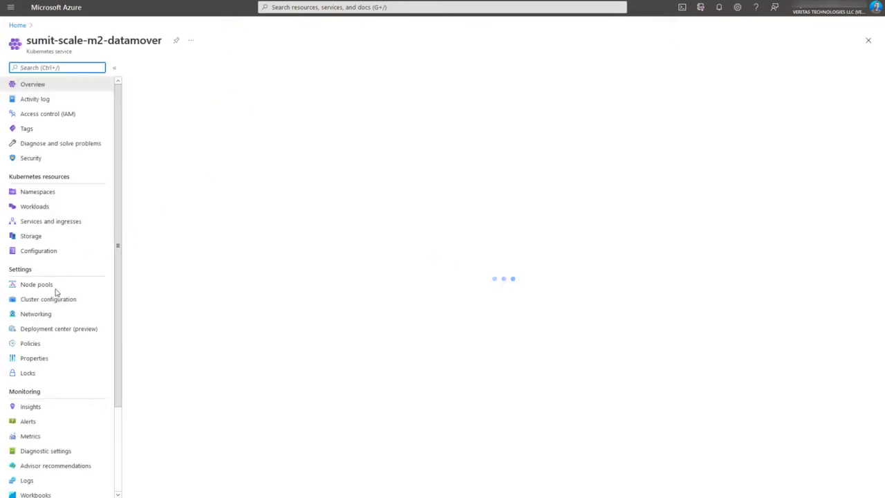
left_click(38, 284)
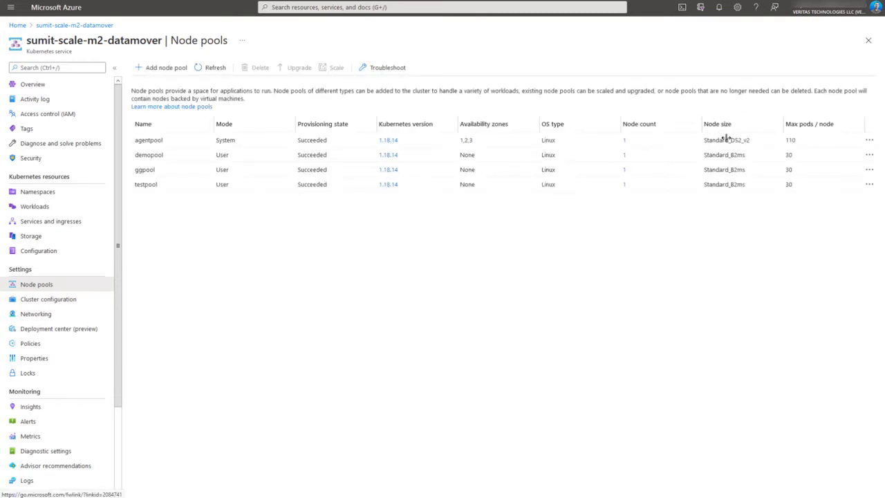
left_click(740, 140)
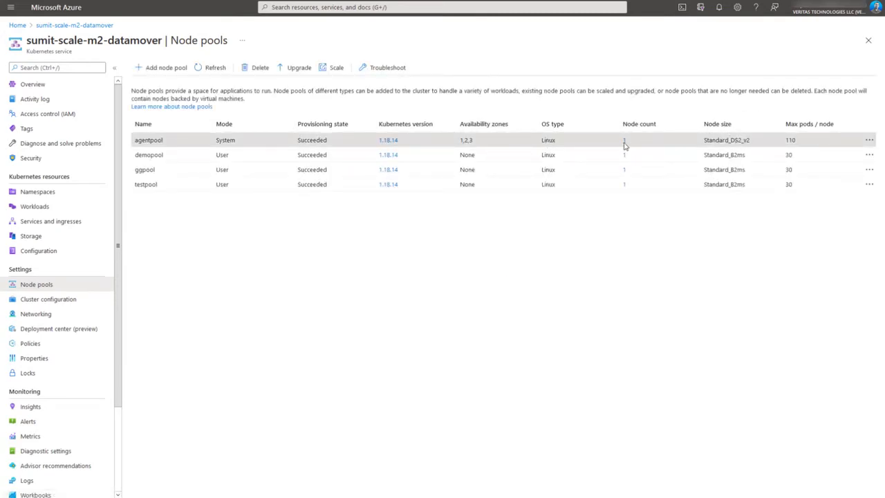
left_click(335, 67)
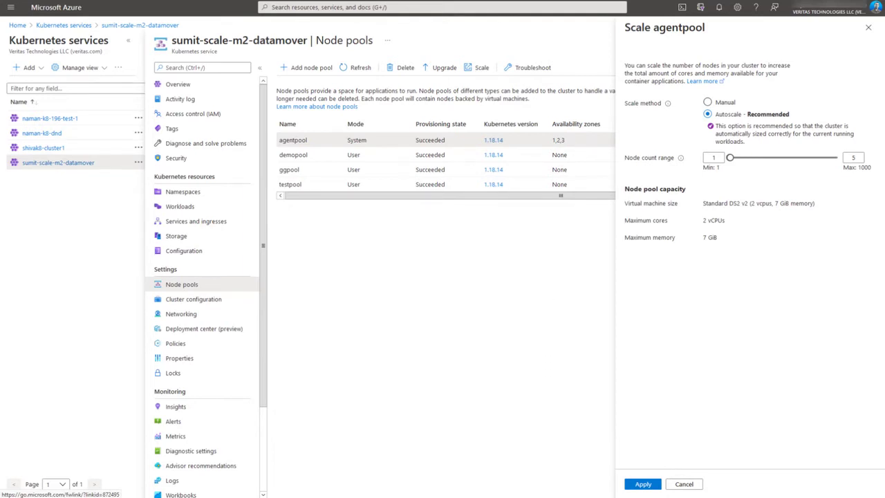
left_click(868, 28)
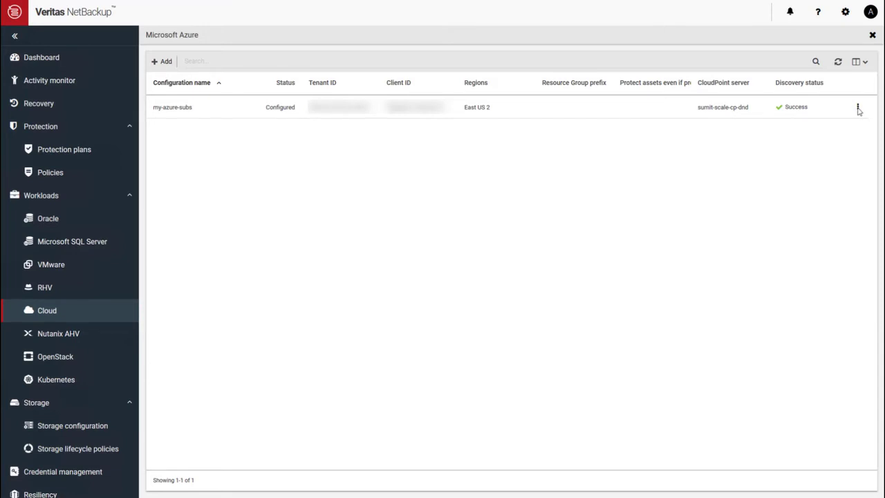
Step: Check the CloudPoint servers list and generate an extension validation token, then close the window
left_click(873, 35)
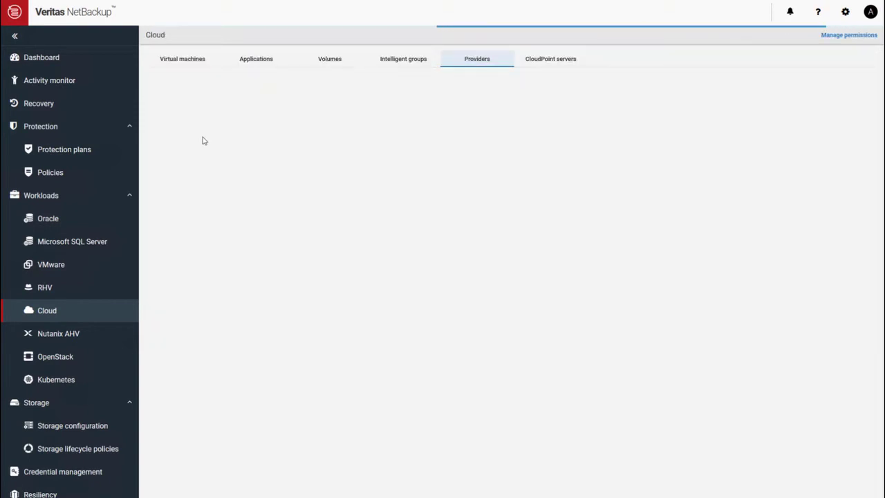
left_click(550, 61)
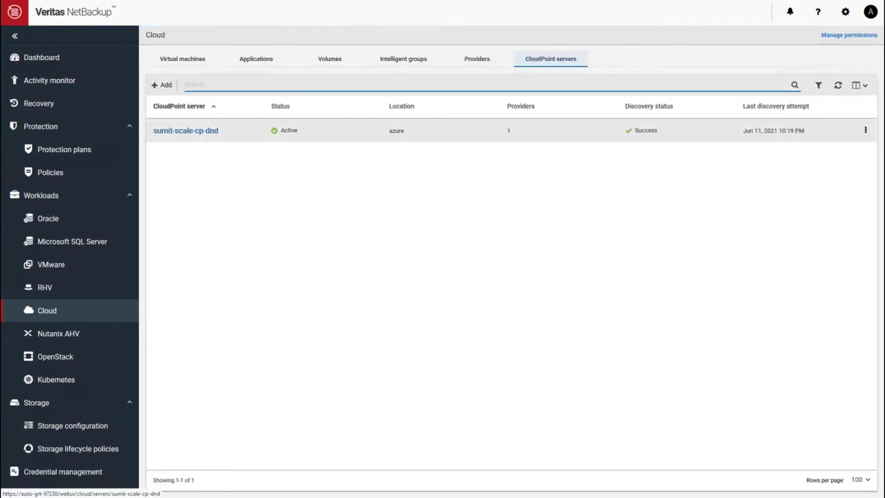
left_click(866, 131)
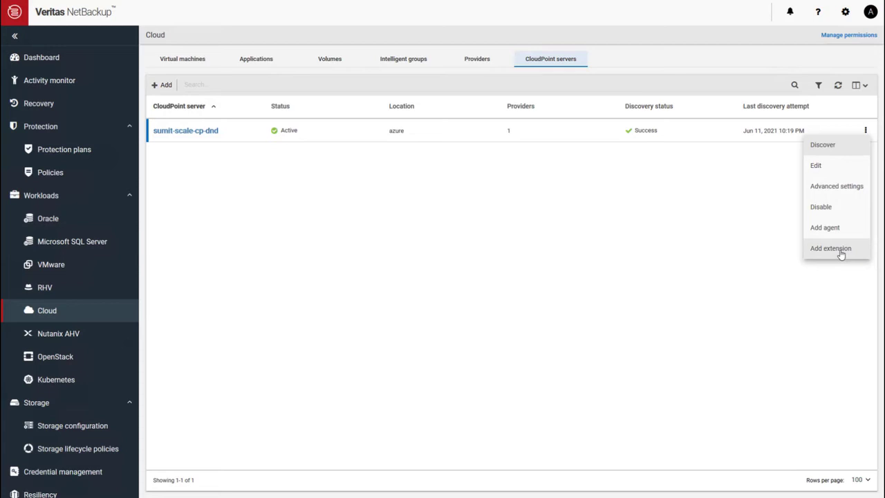
left_click(840, 251)
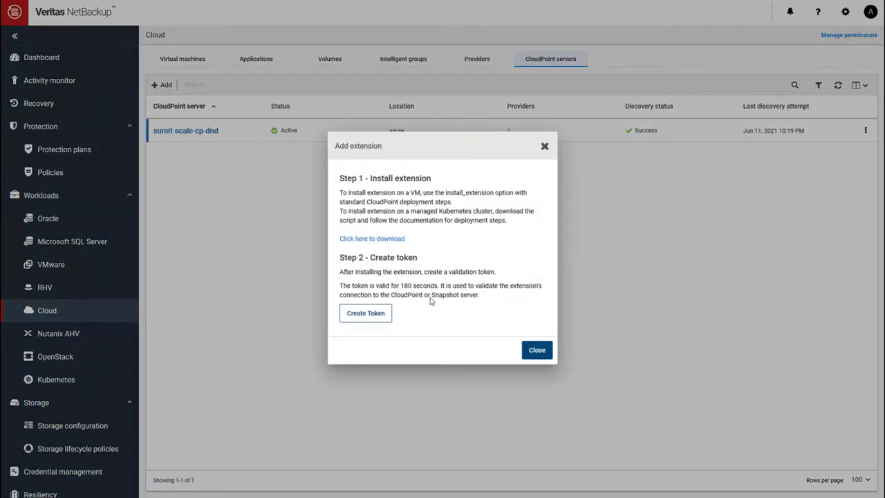
left_click(367, 320)
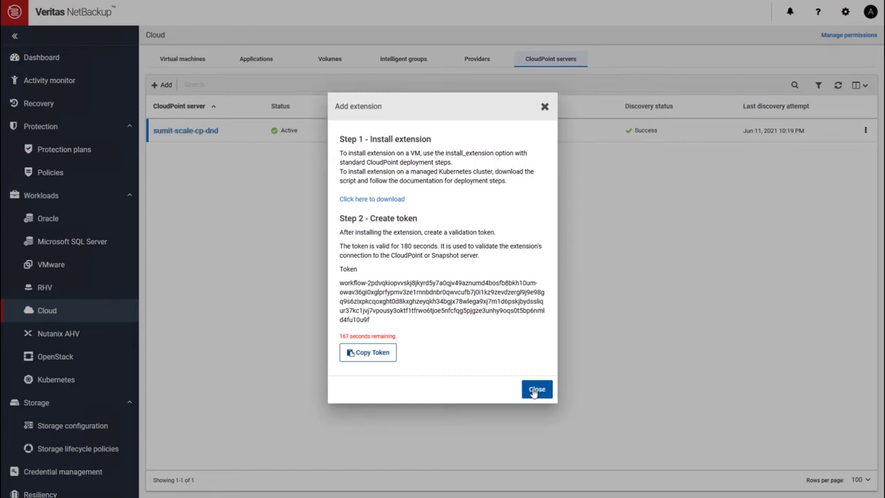
left_click(534, 392)
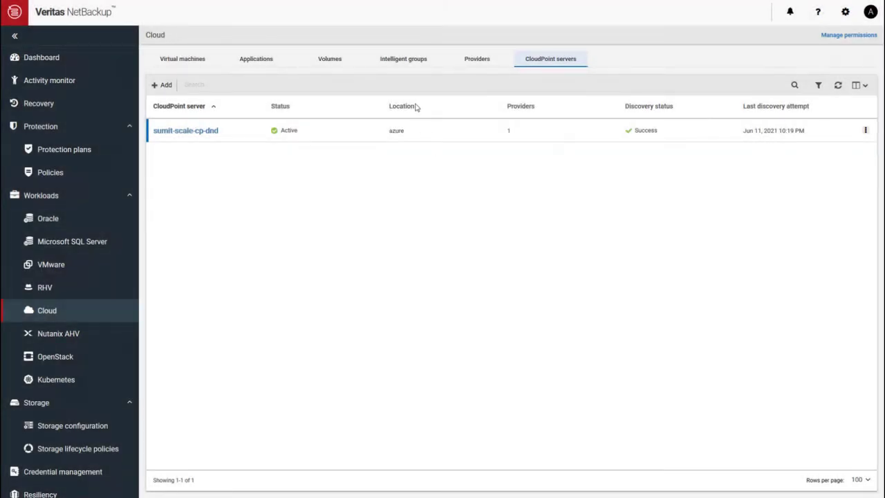
Step: Start a new intelligent group all-VM with provider Microsoft Azure and the subscription account
left_click(403, 59)
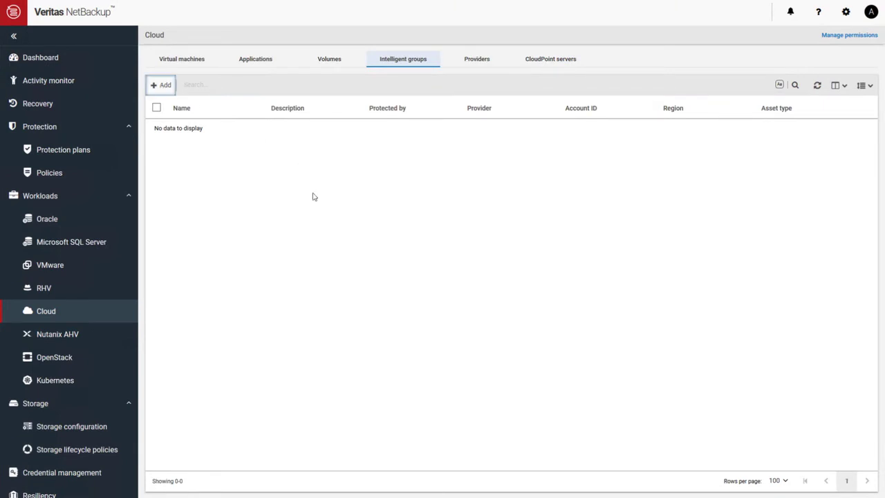
key("Return")
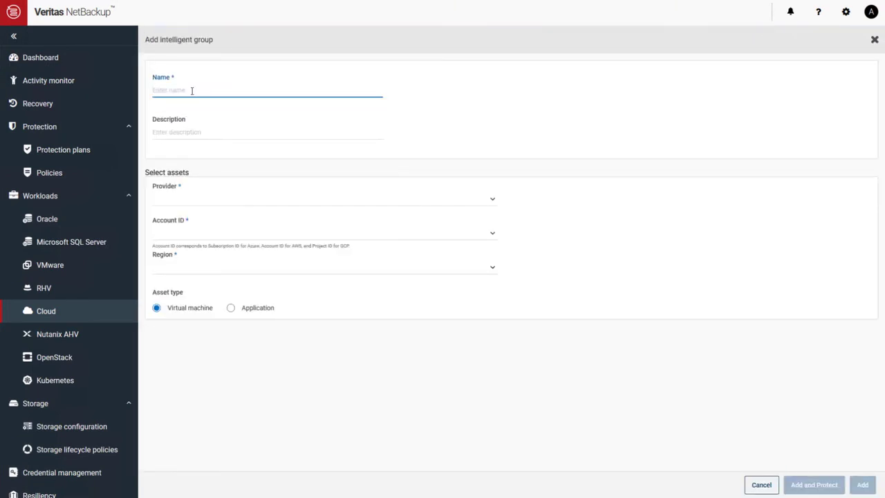
type("all-VM")
left_click(183, 208)
left_click(187, 202)
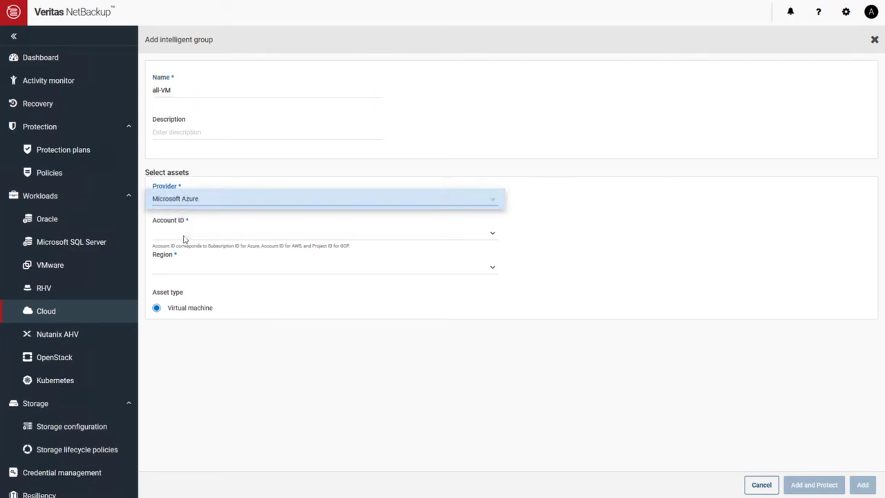
left_click(184, 239)
left_click(189, 237)
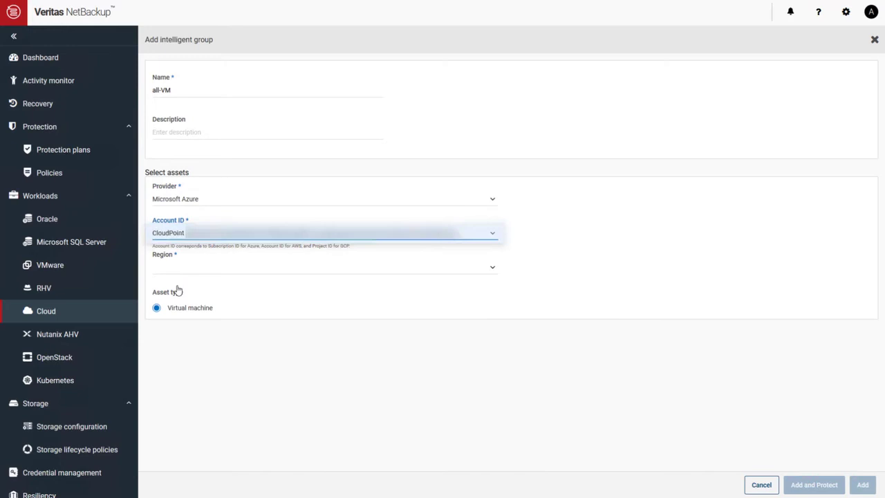
Step: Set region eastus2, include all assets, preview the VMs, and add the group
left_click(174, 308)
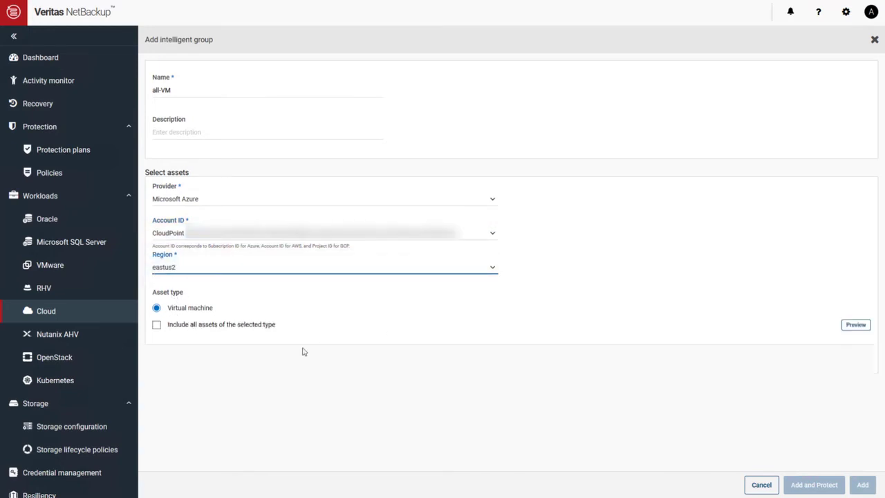
left_click(156, 325)
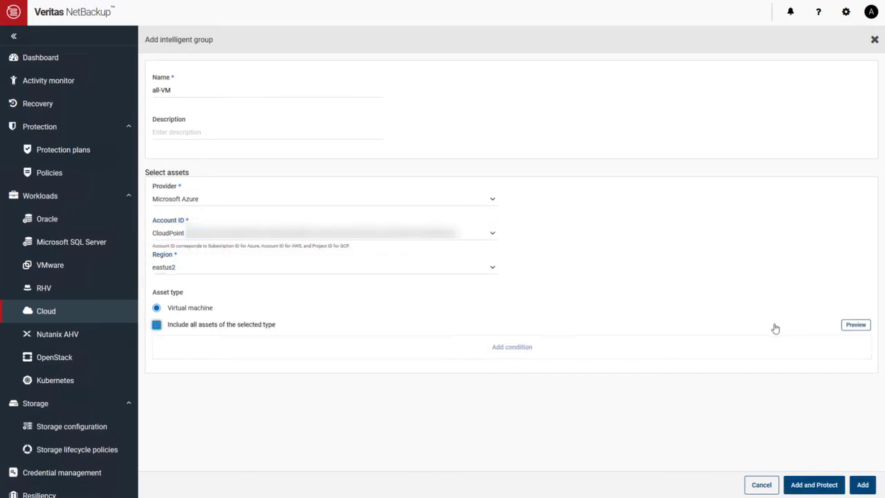
left_click(855, 325)
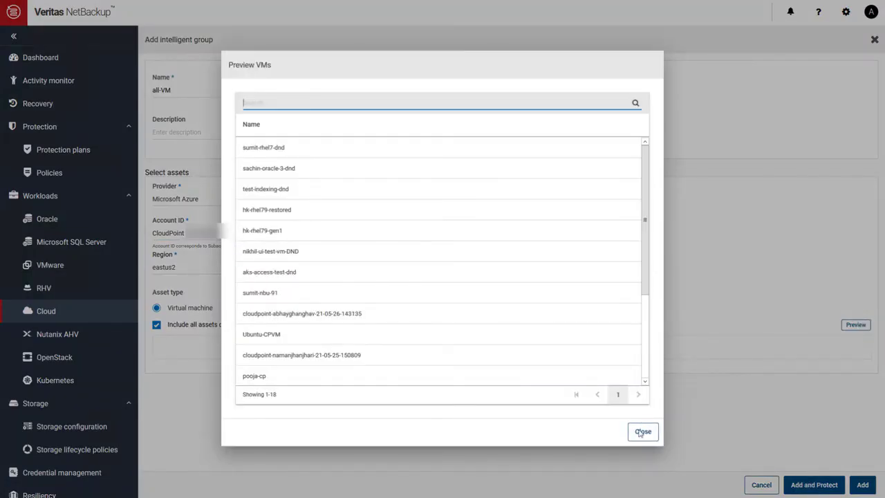
key("Return")
left_click(840, 482)
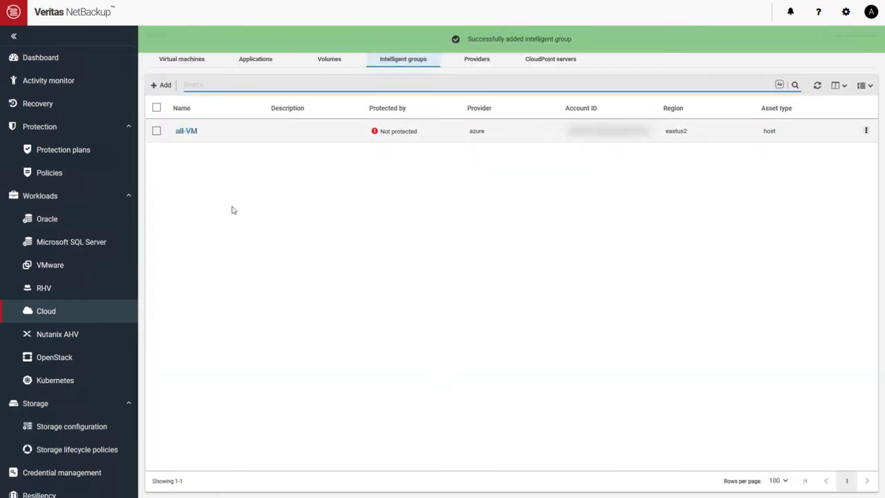
left_click(157, 131)
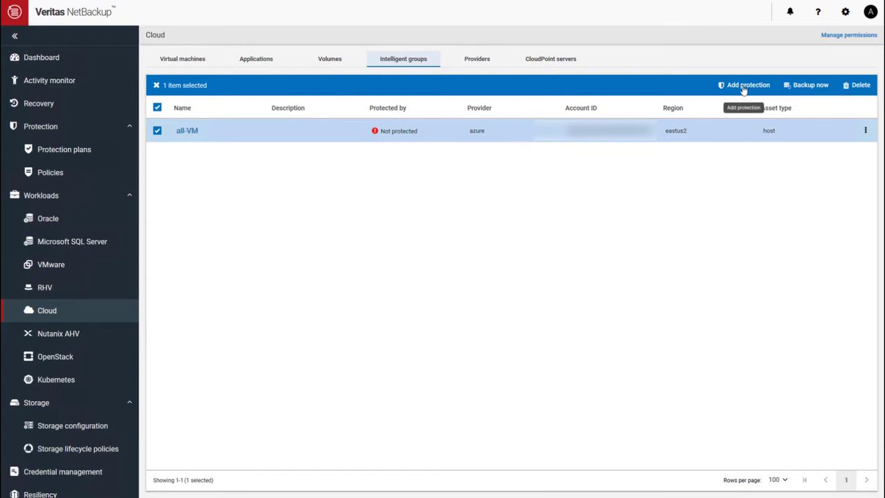
Step: Subscribe all-VM to the Snapshot protection plan and close the summary
left_click(865, 131)
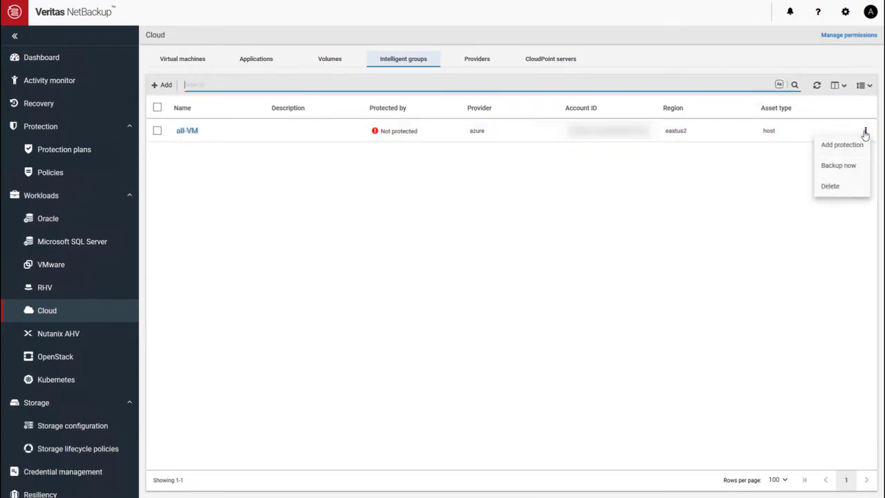
left_click(848, 144)
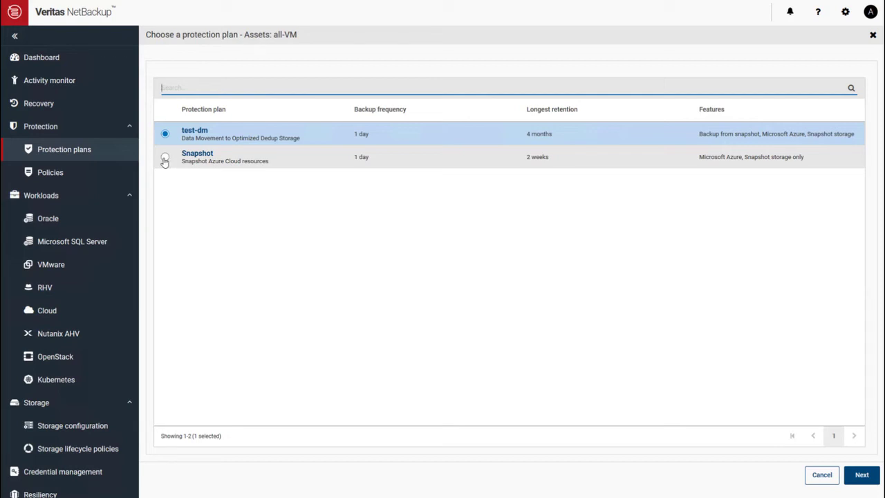
left_click(165, 158)
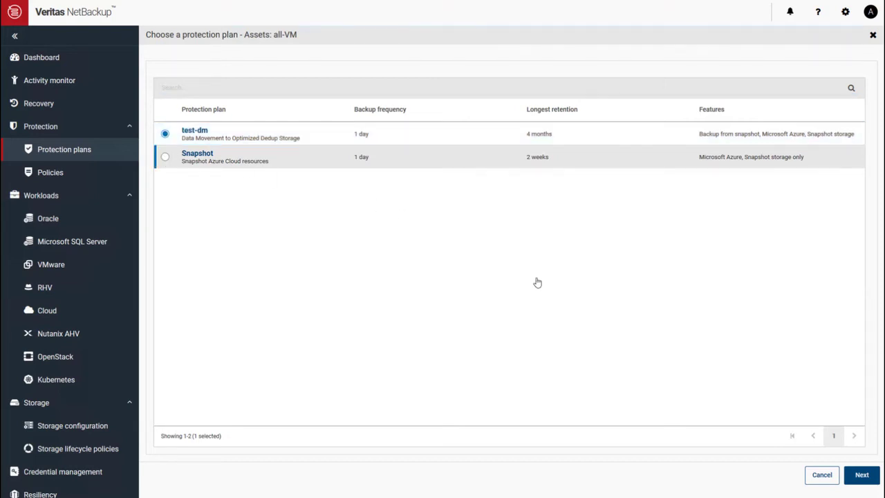
left_click(862, 477)
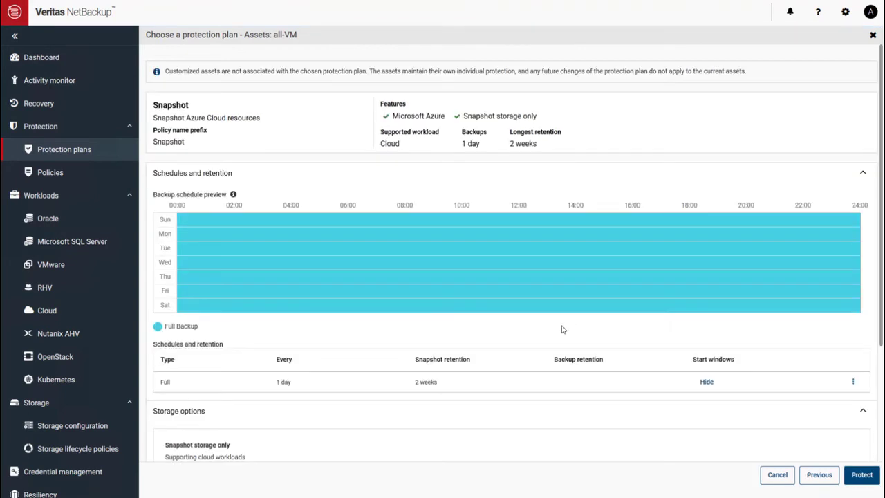
left_click(861, 475)
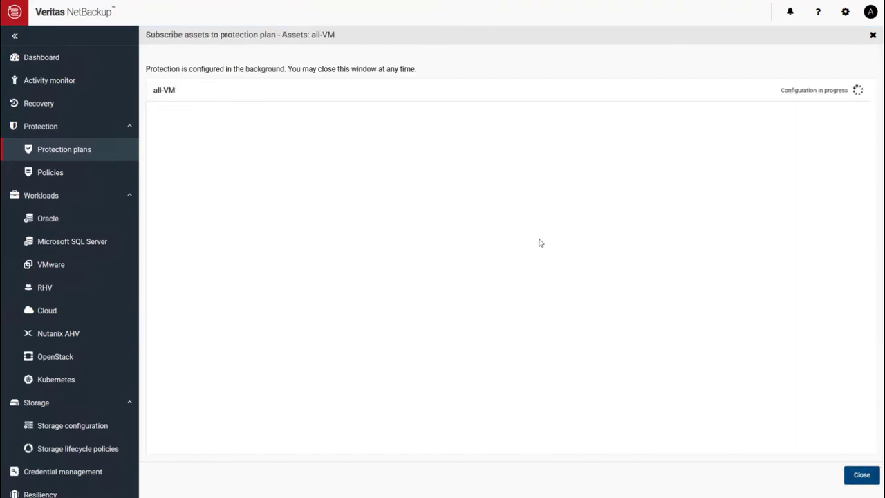
left_click(857, 480)
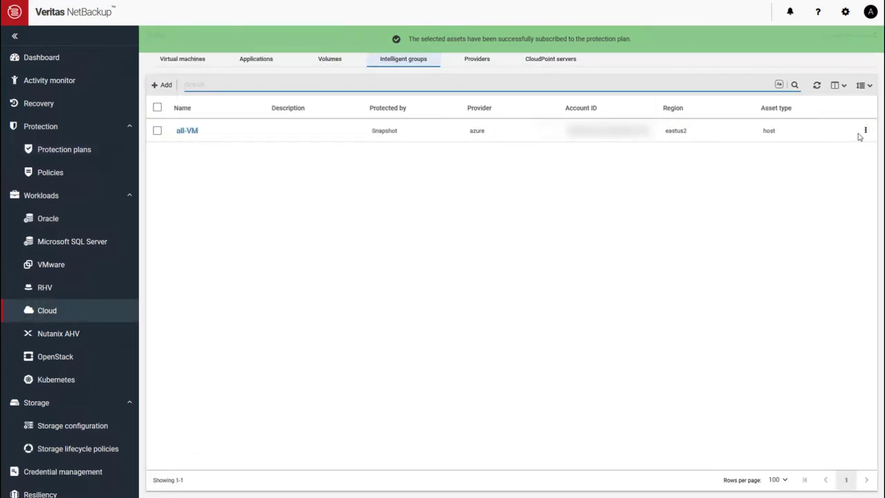
Step: Run a one-time Snapshot backup of all-VM and view its jobs in the activity monitor
left_click(866, 131)
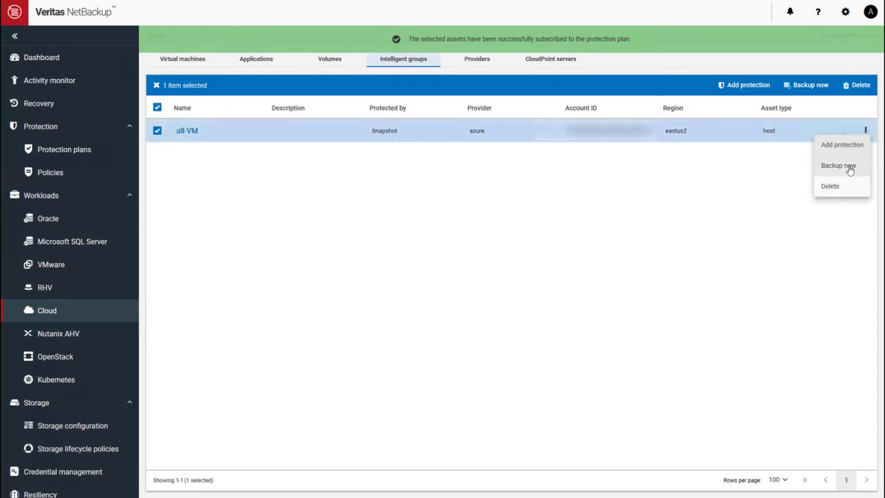
left_click(822, 171)
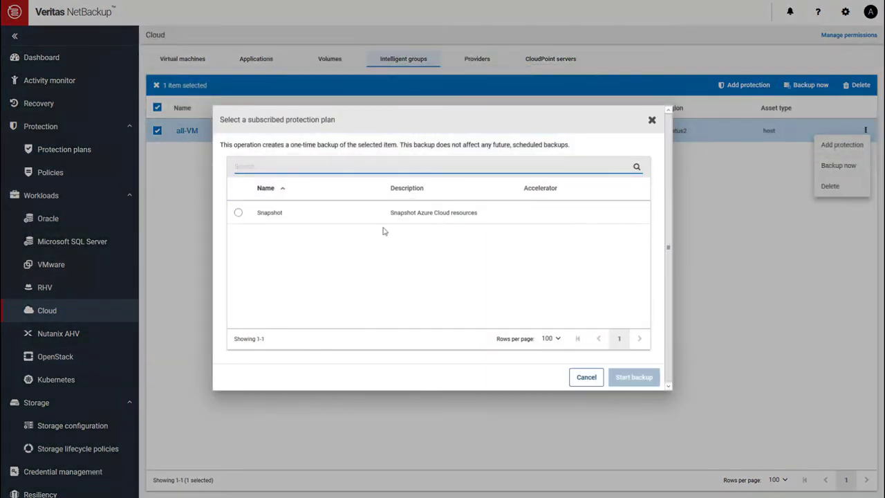
left_click(237, 213)
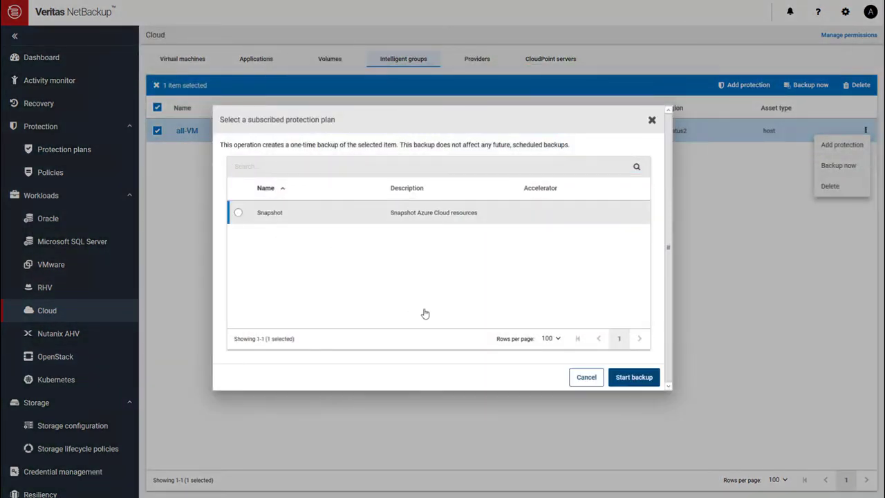
left_click(634, 382)
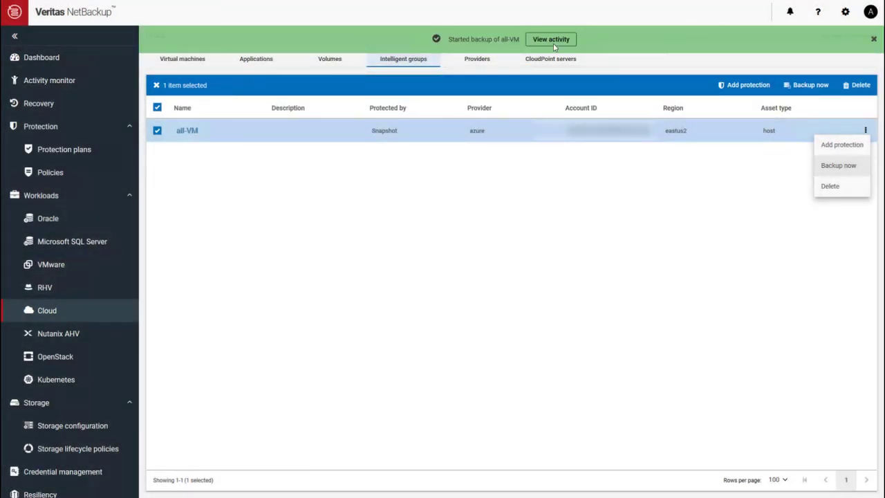
left_click(552, 40)
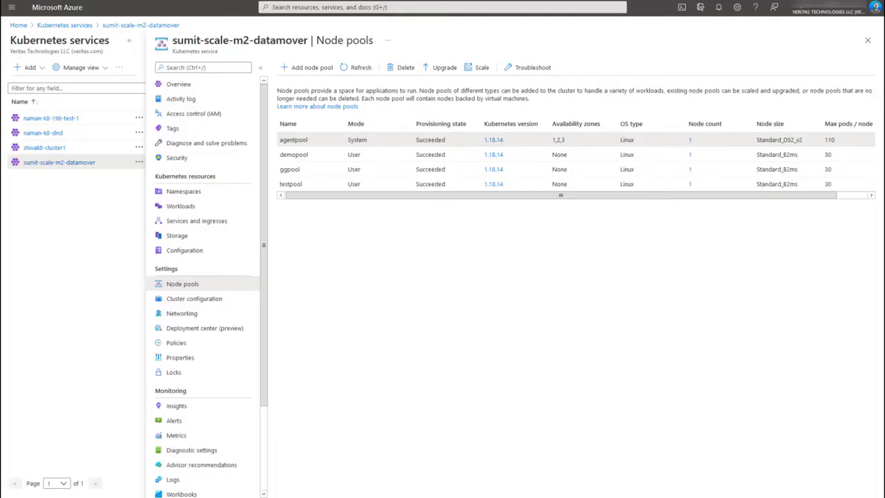
Step: Refresh the datamover node pools four times to follow agentpool's node count
left_click(356, 69)
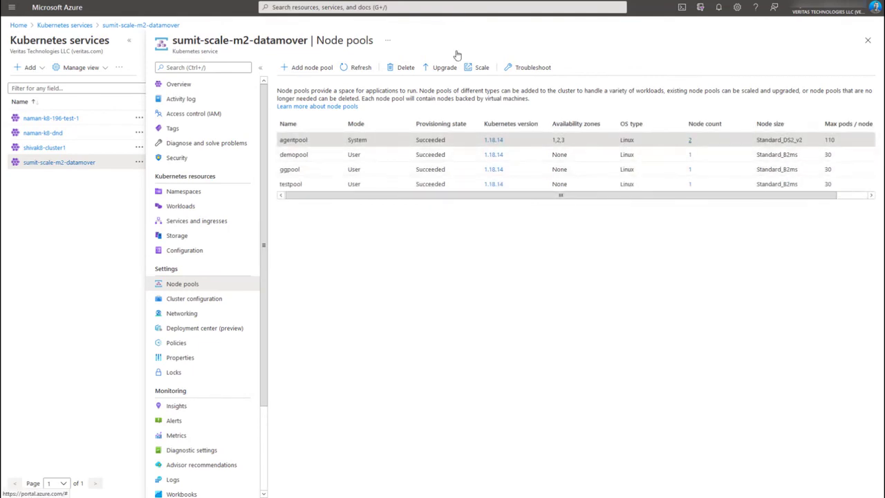
left_click(355, 68)
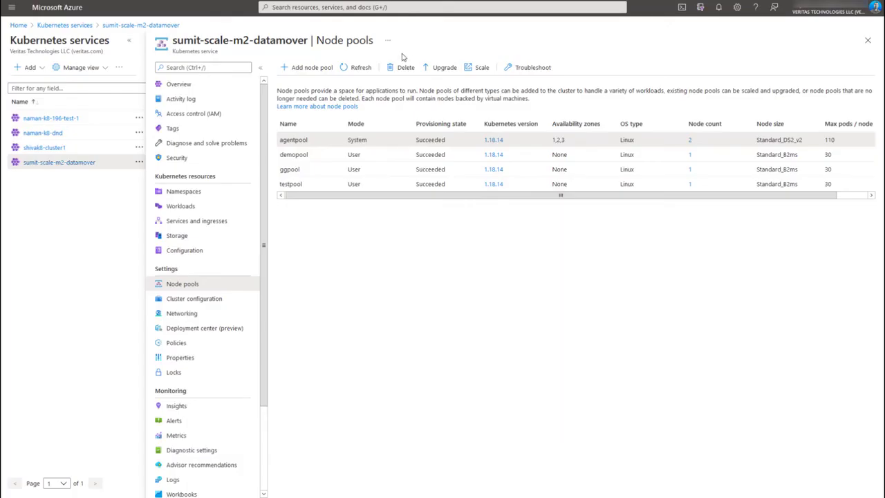
left_click(361, 67)
left_click(361, 69)
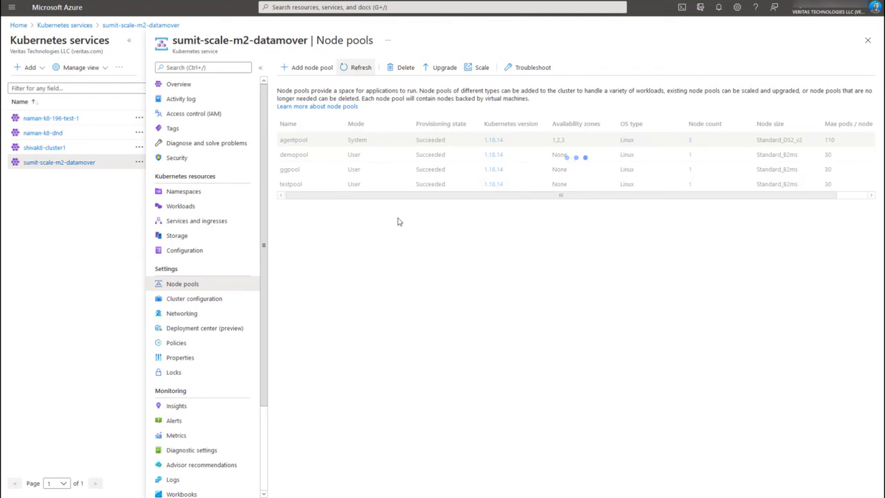